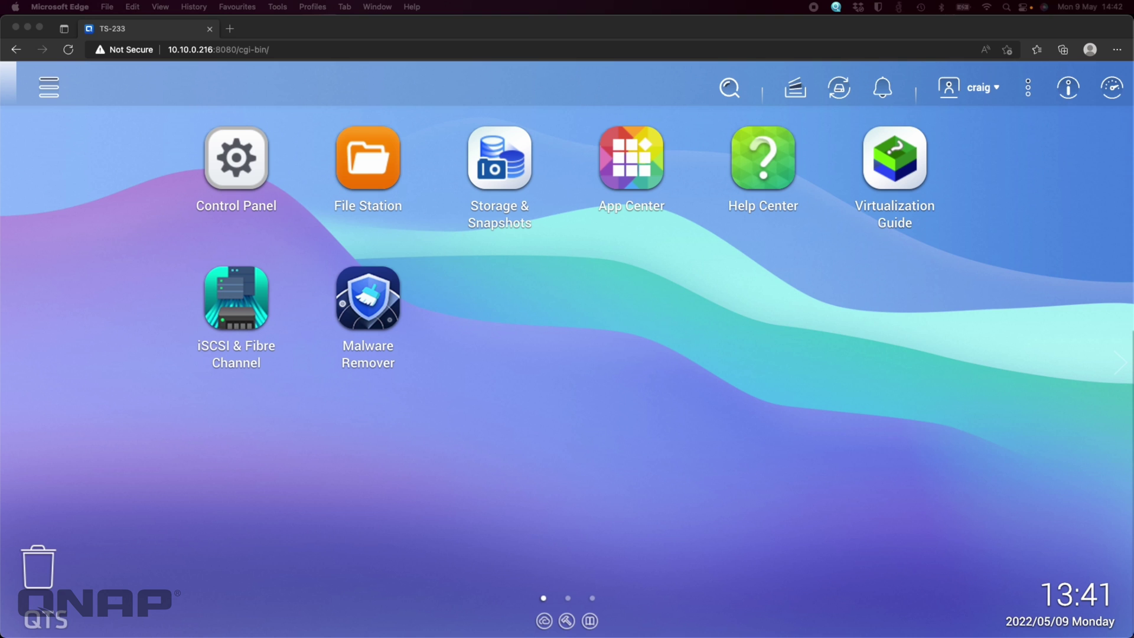
- Bring the browser with the NAS desktop forward and launch Control Panel from it
left_click(526, 459)
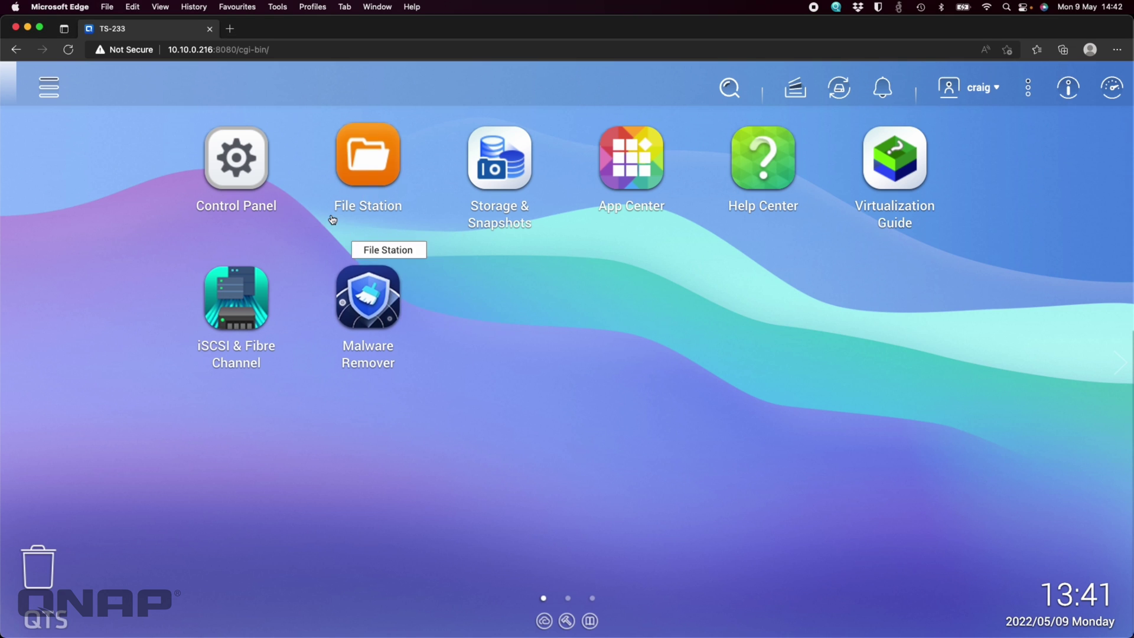
left_click(238, 160)
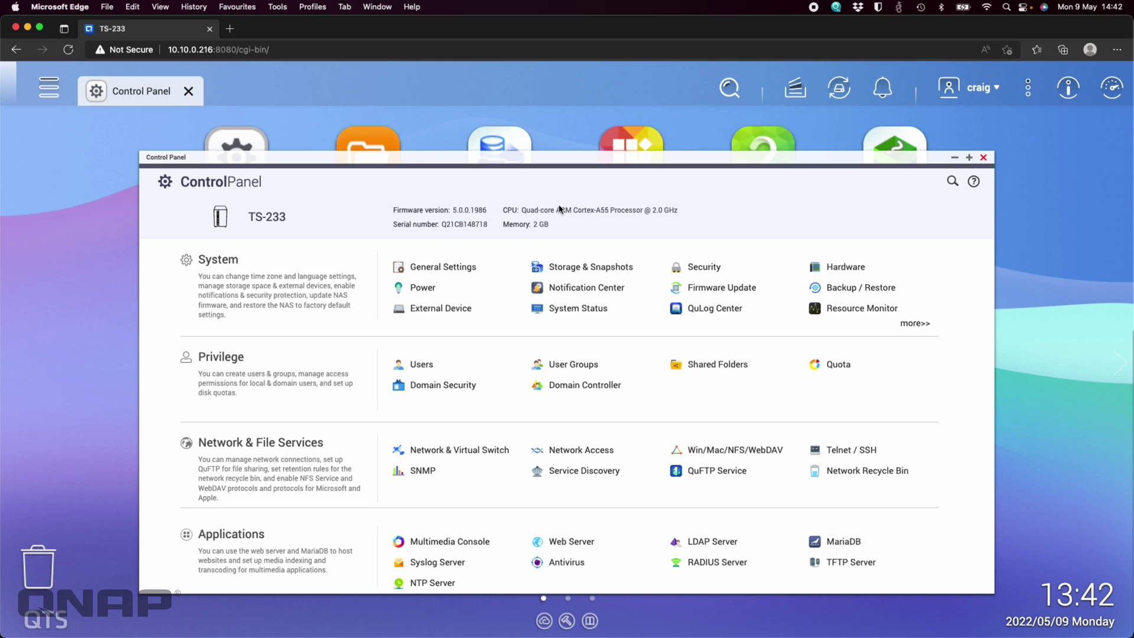
- Open Hardware settings, keep disk standby at 30 minutes, and view the Smart Fan settings
left_click(857, 272)
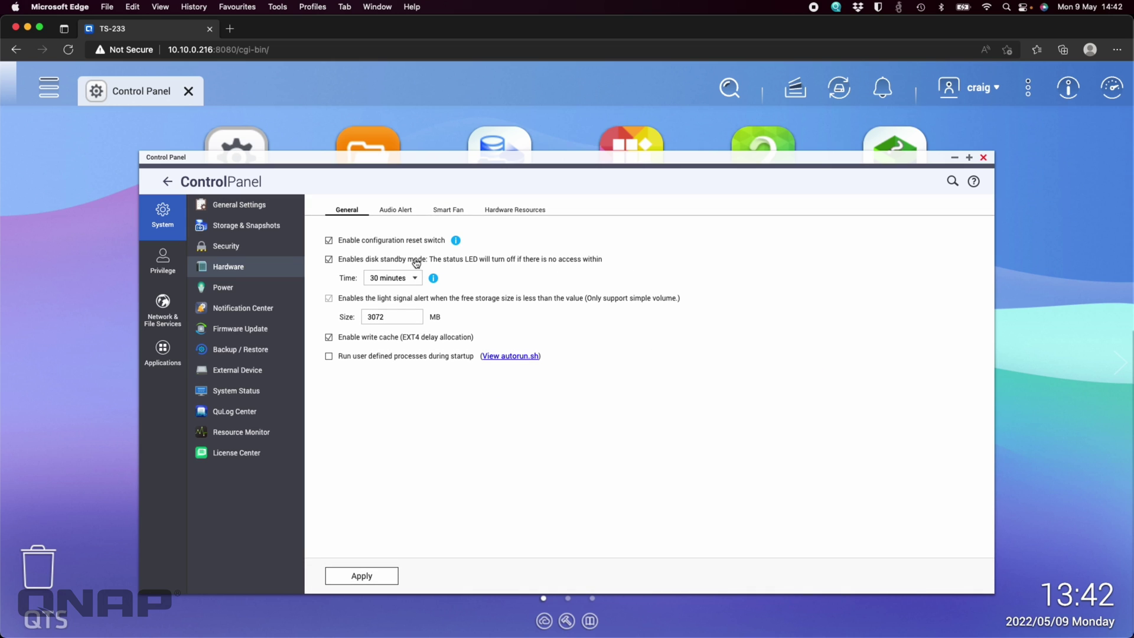
left_click(409, 281)
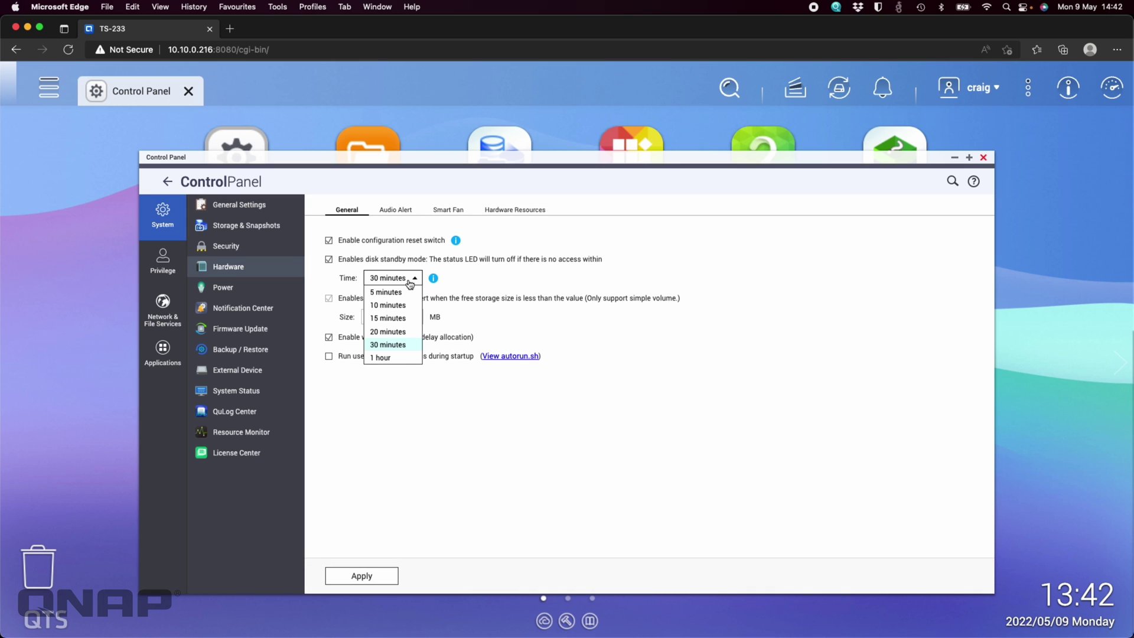
left_click(652, 271)
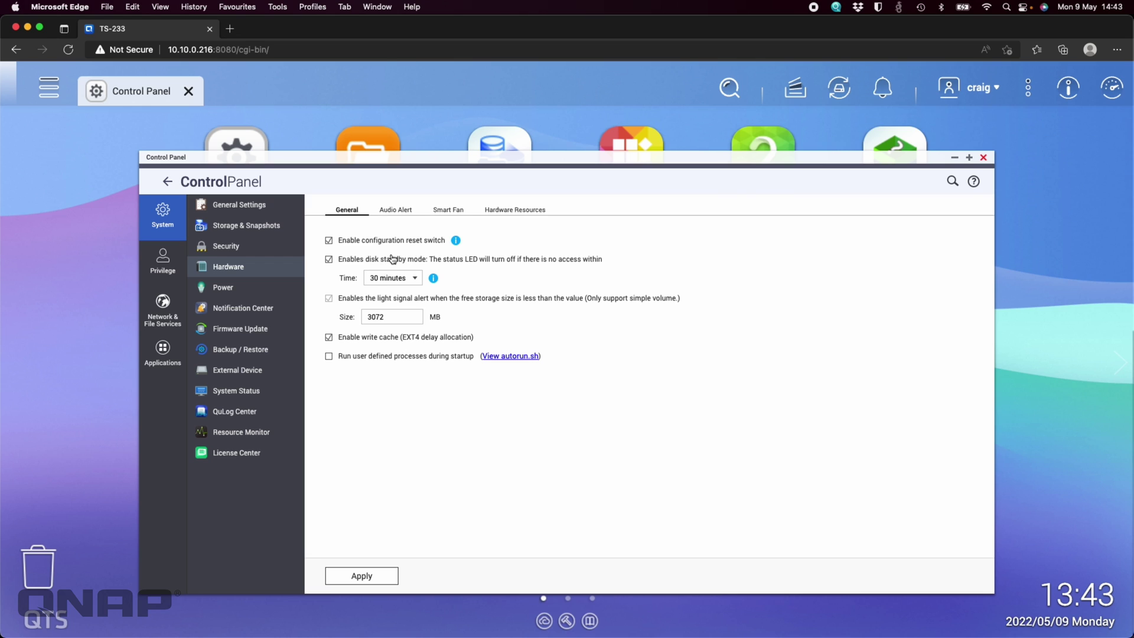
left_click(452, 211)
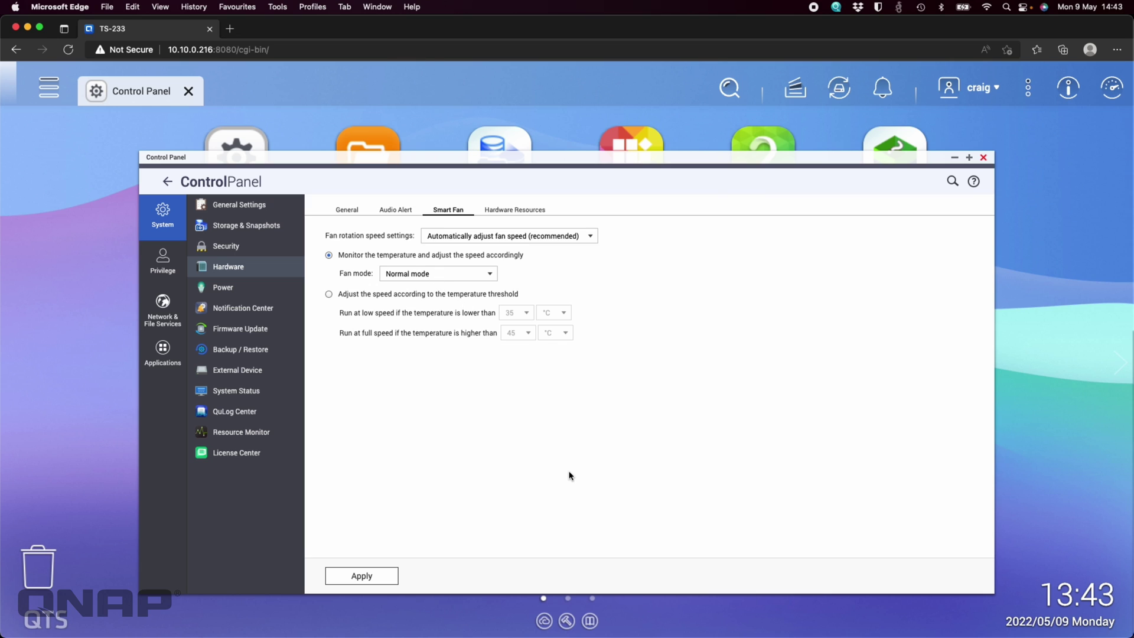
left_click(441, 279)
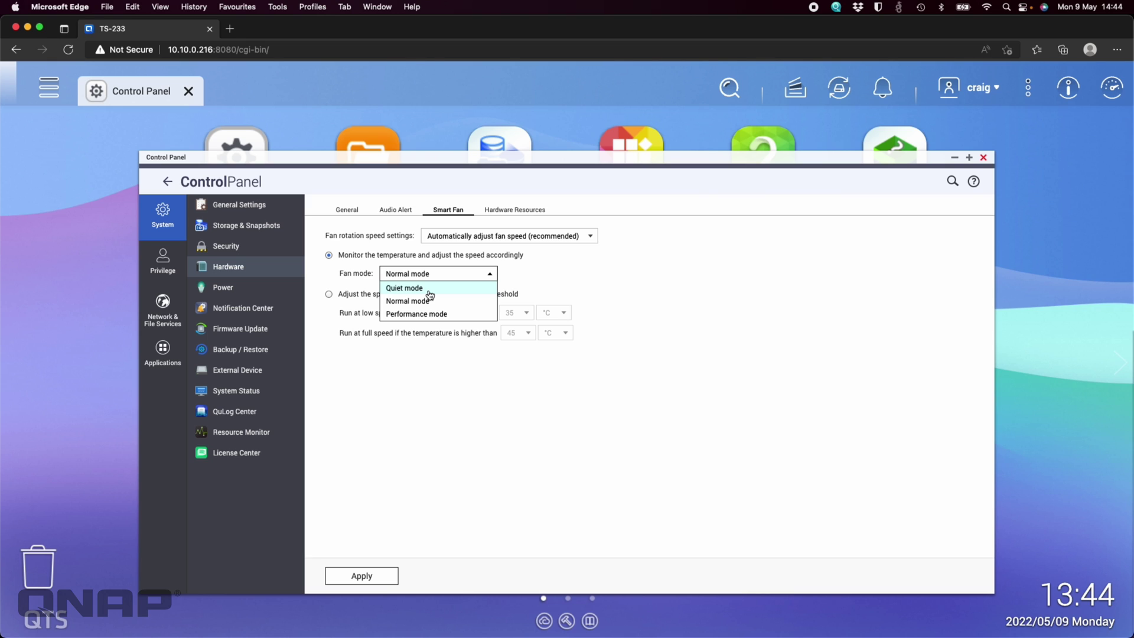
left_click(465, 425)
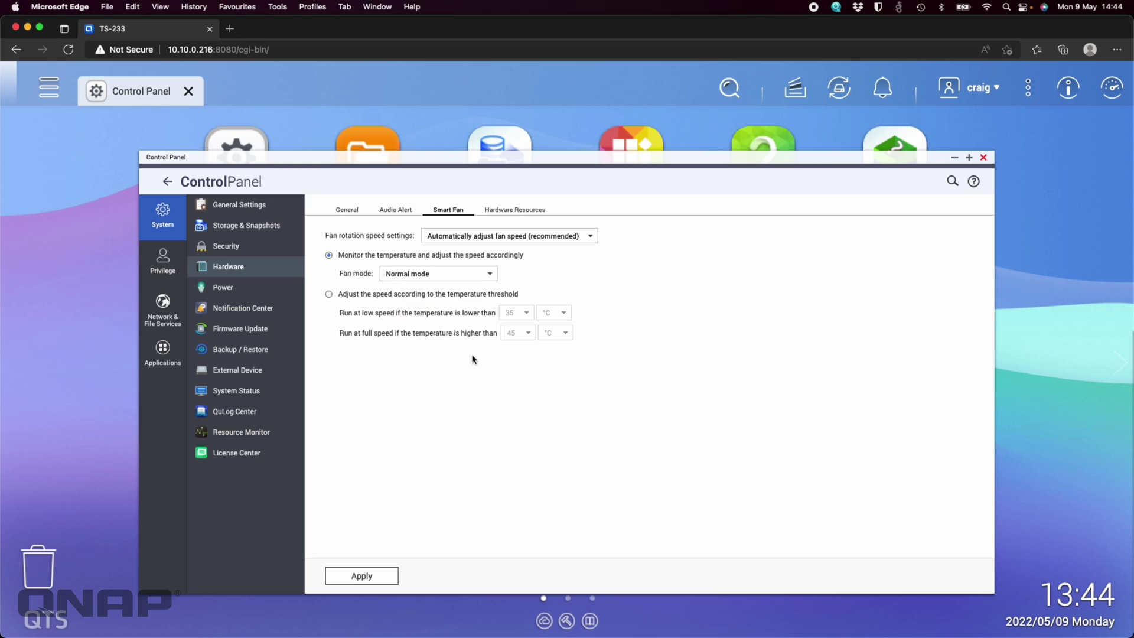
left_click(433, 275)
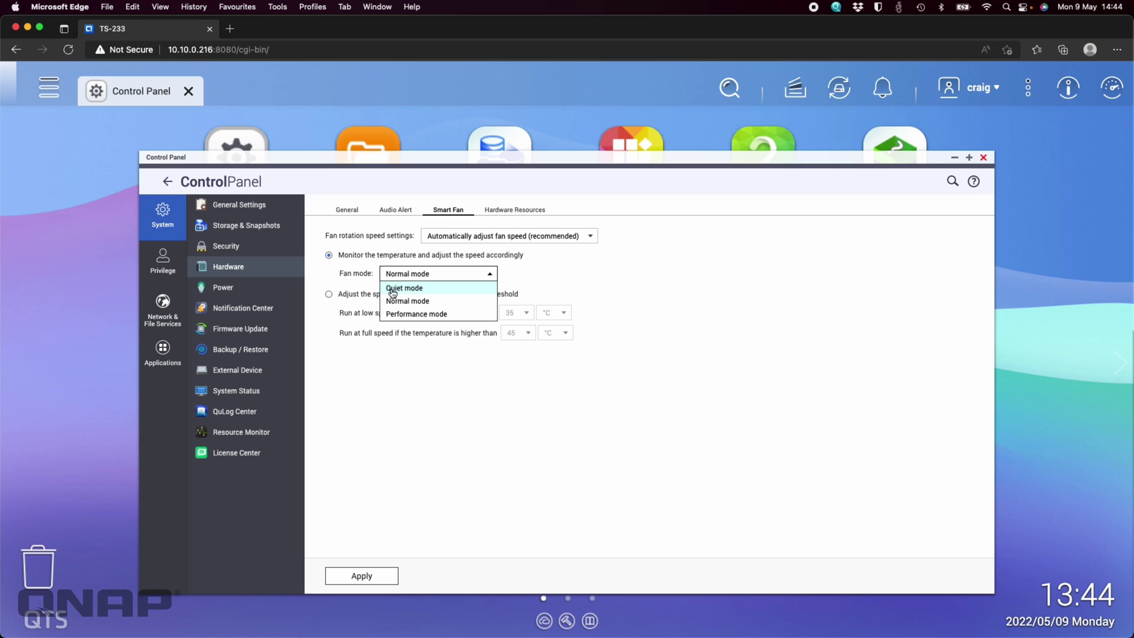
left_click(370, 445)
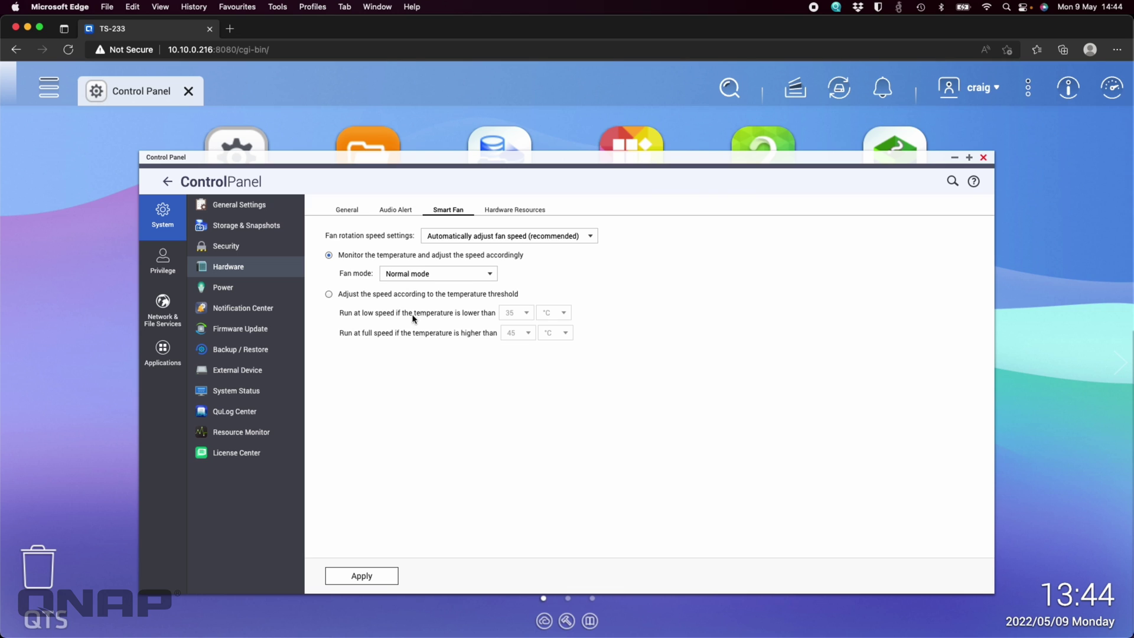
left_click(466, 280)
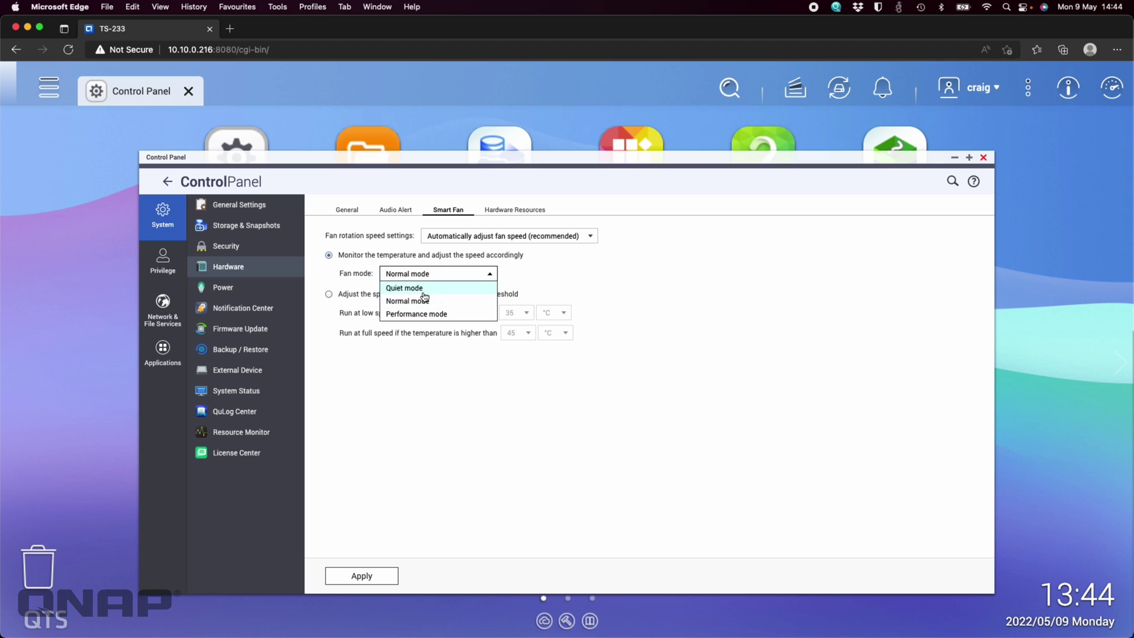
left_click(434, 400)
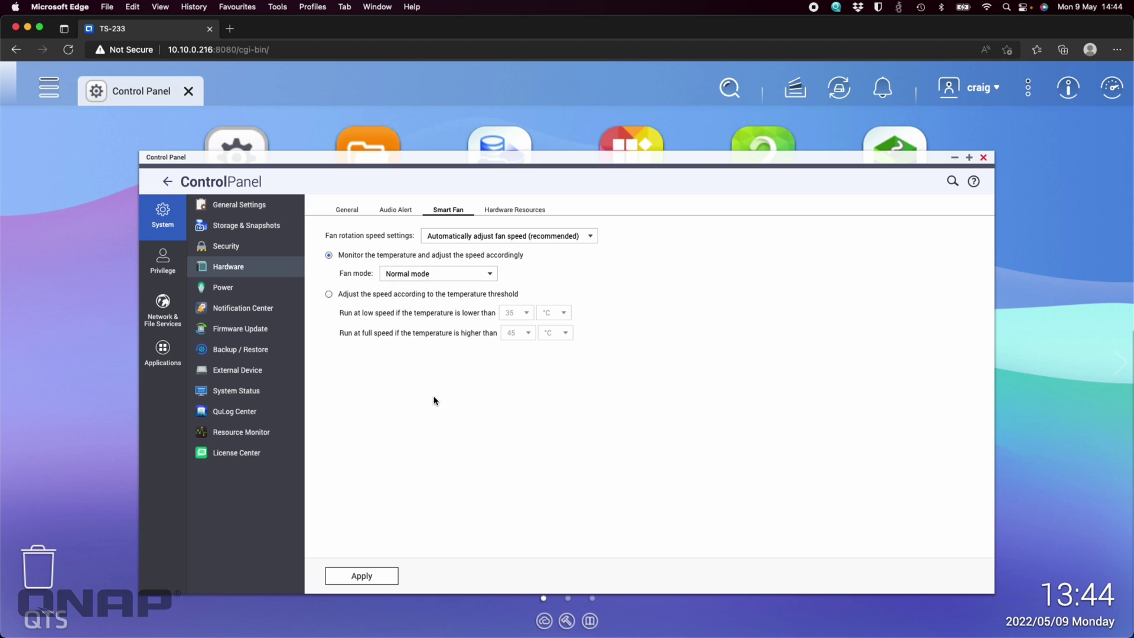
left_click(444, 276)
left_click(431, 304)
left_click(540, 239)
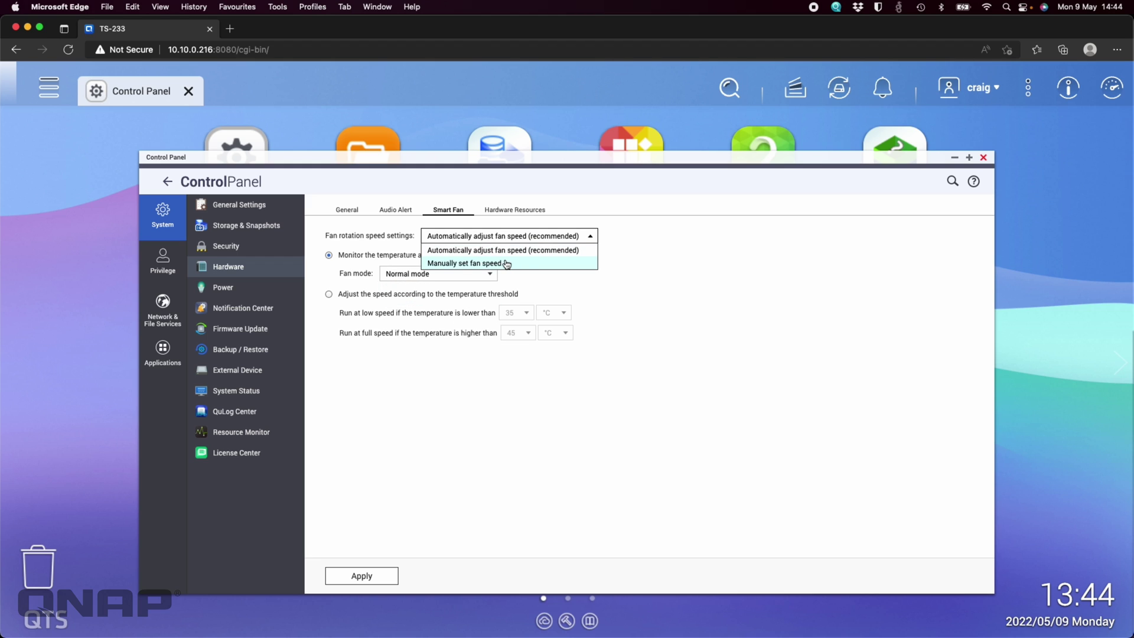
left_click(429, 442)
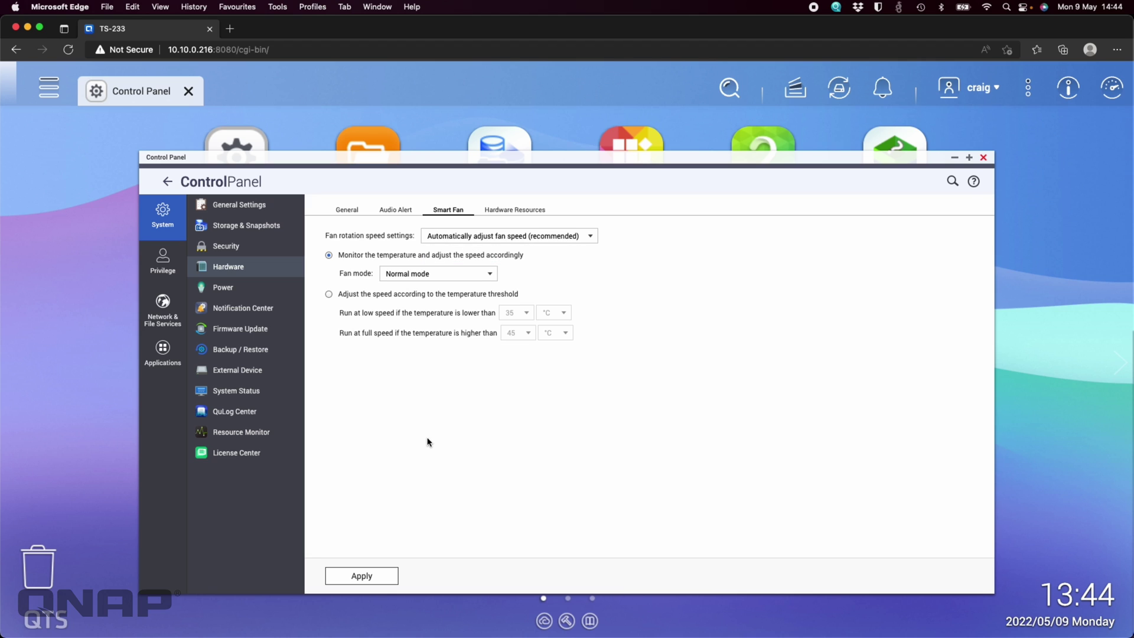
left_click(348, 211)
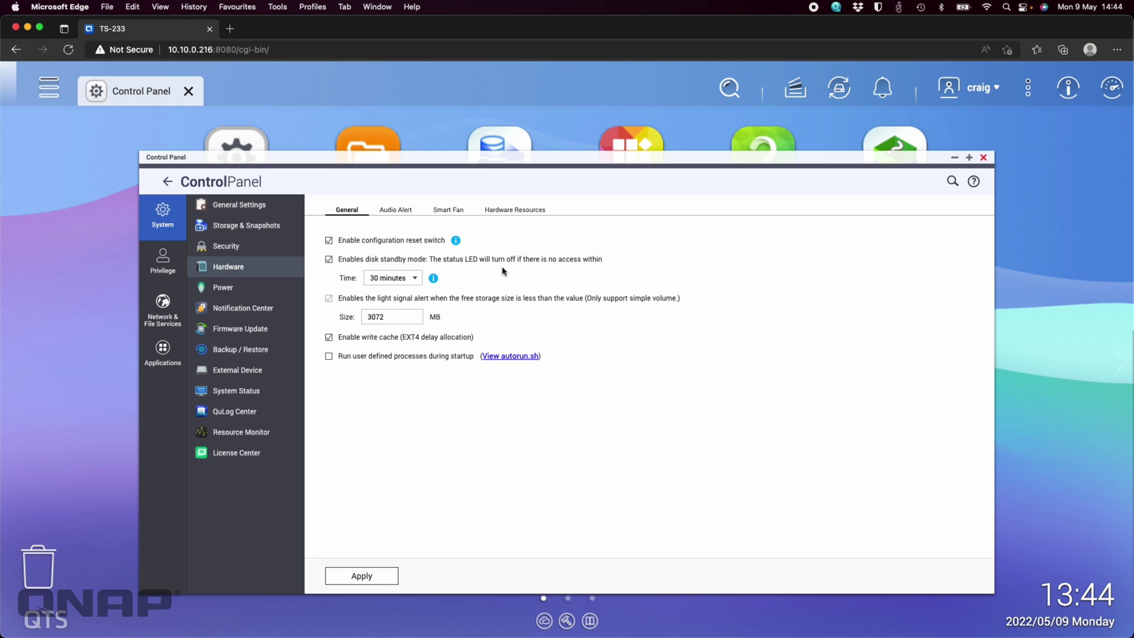
- Go to the Power page under System, where EuP Mode shows Disable
left_click(239, 292)
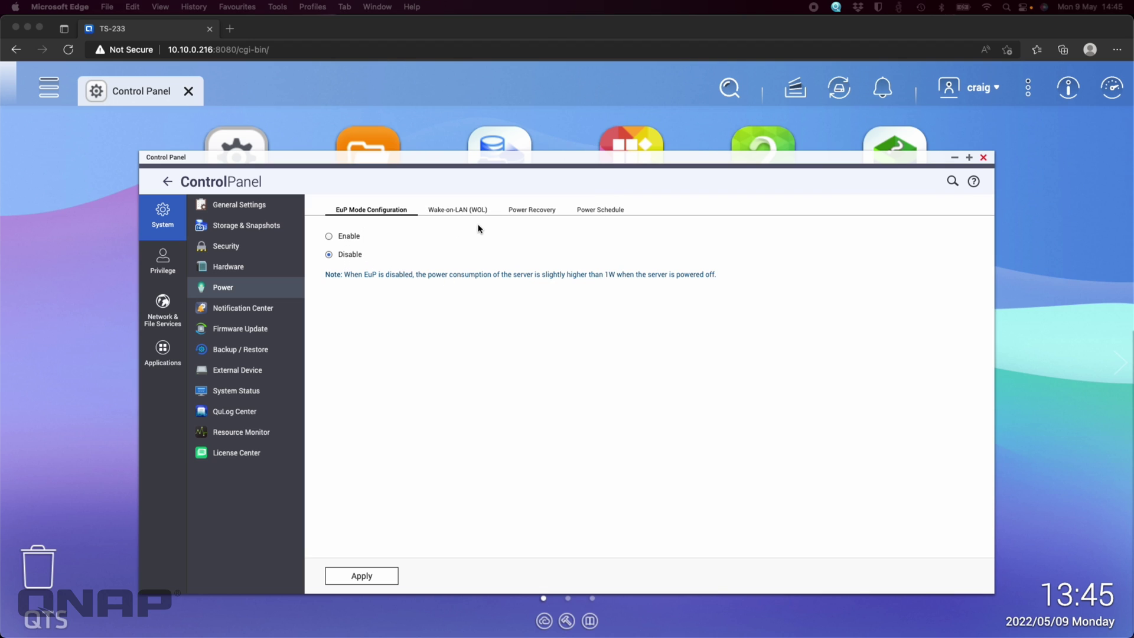
- Turn on the power schedule on the Power Schedule tab
left_click(606, 212)
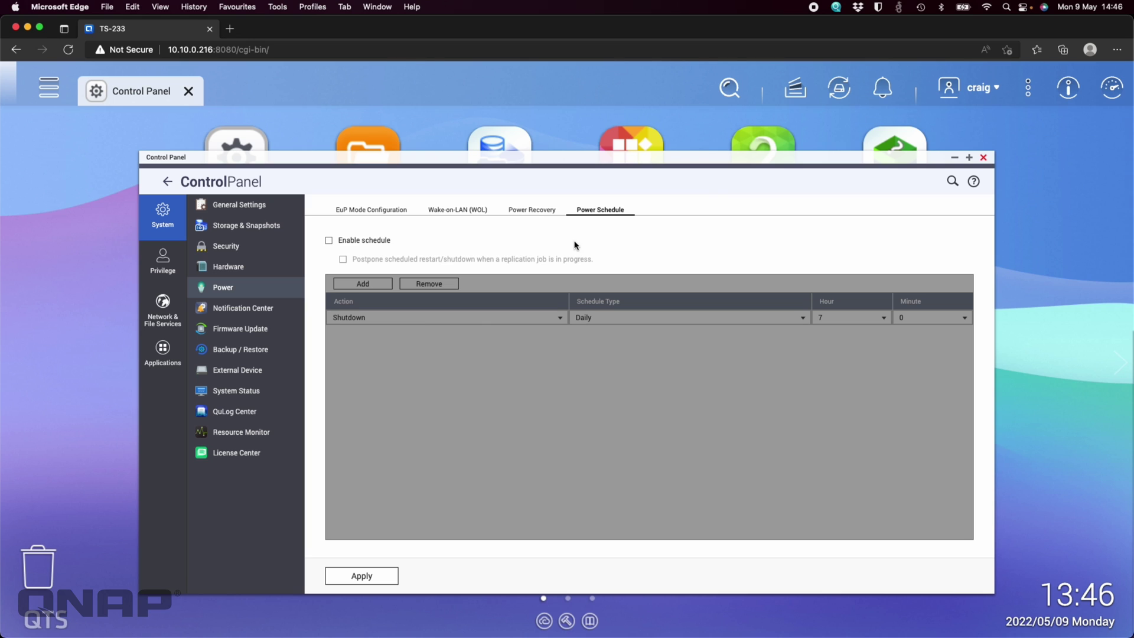
left_click(372, 243)
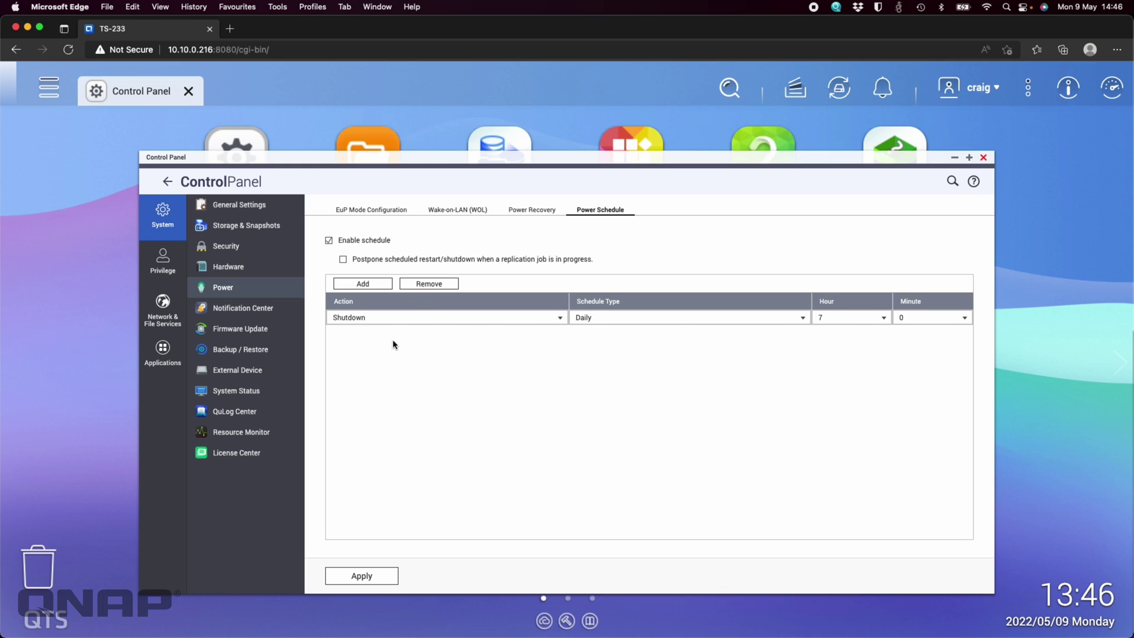
- Change the daily shutdown hour to 22 and add a daily 7:00 'Turn on the server' entry
left_click(853, 317)
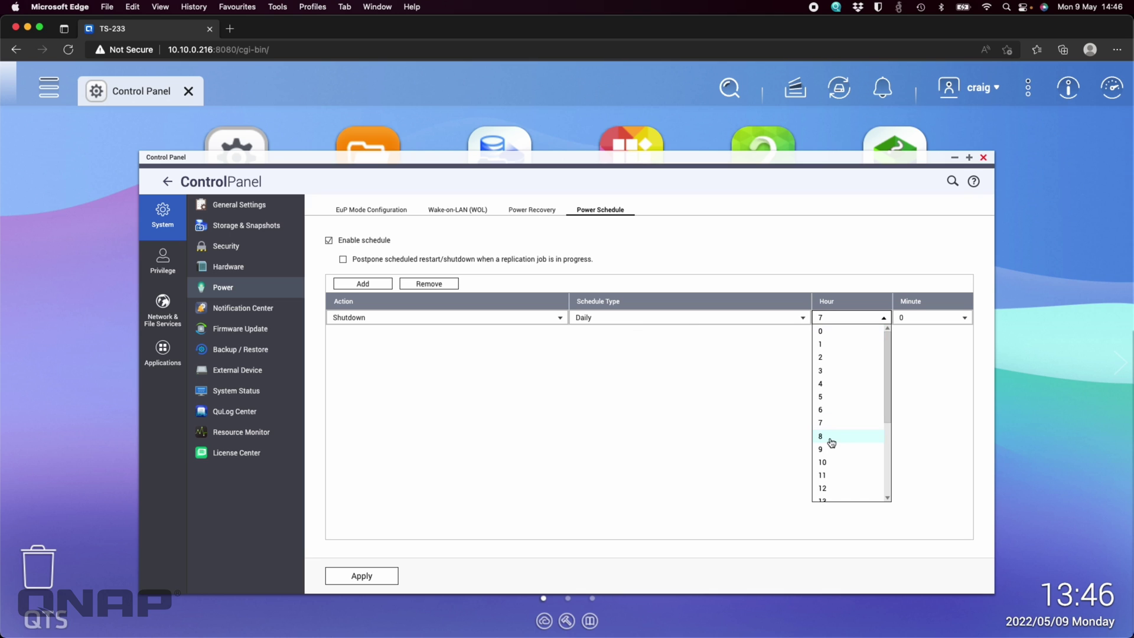
scroll(832, 442, "down", 2)
scroll(830, 455, "down", 1)
left_click(829, 488)
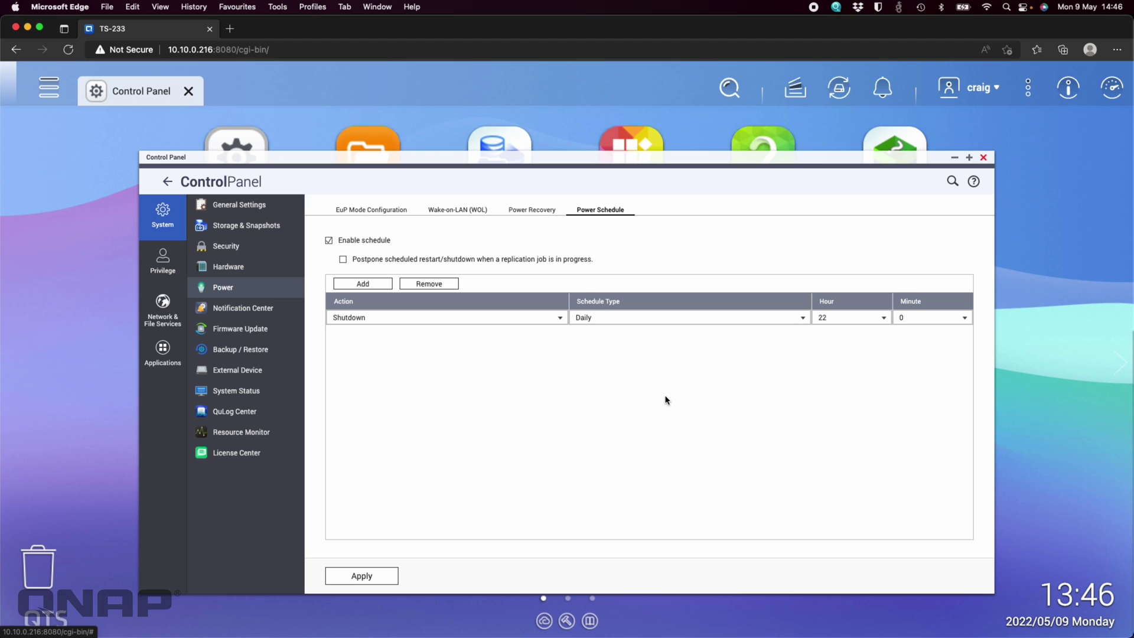
left_click(365, 284)
left_click(438, 333)
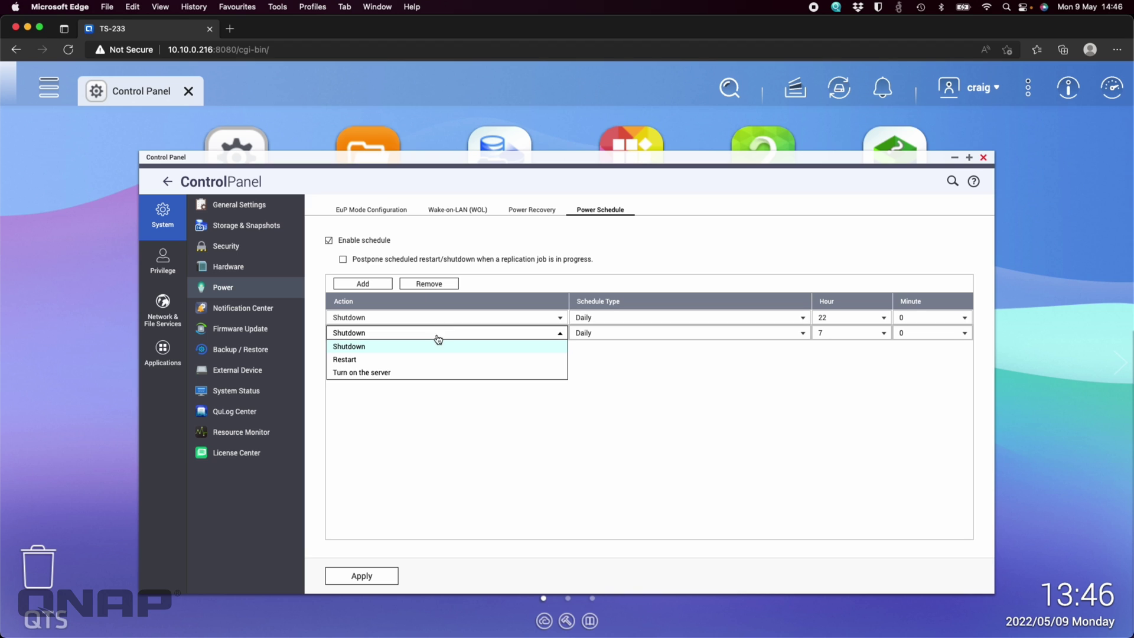
left_click(423, 371)
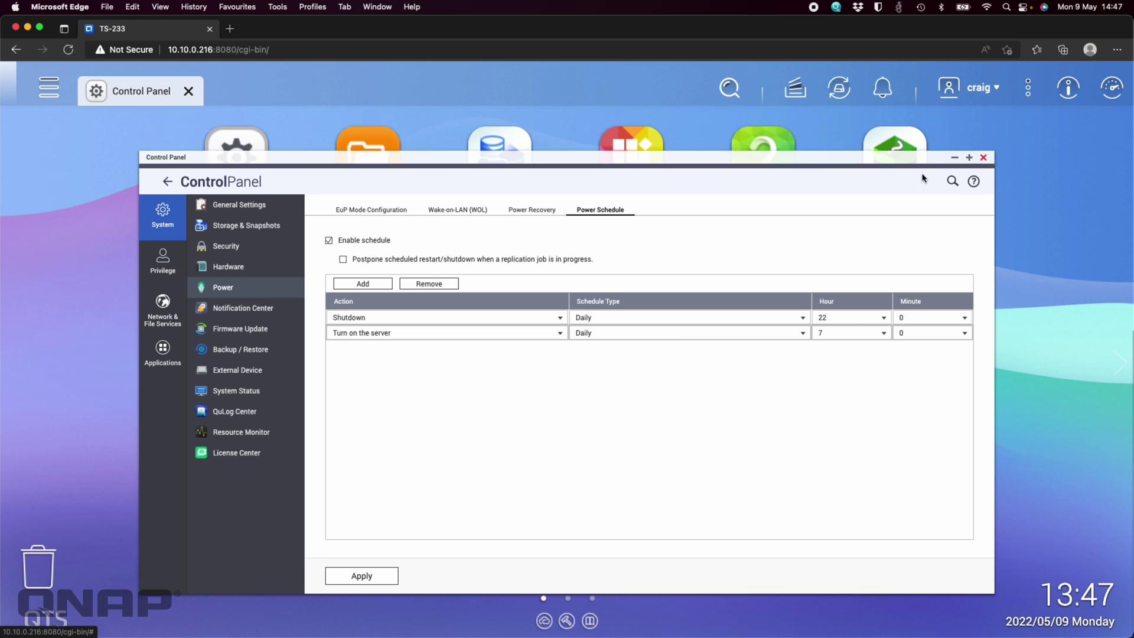
left_click(981, 89)
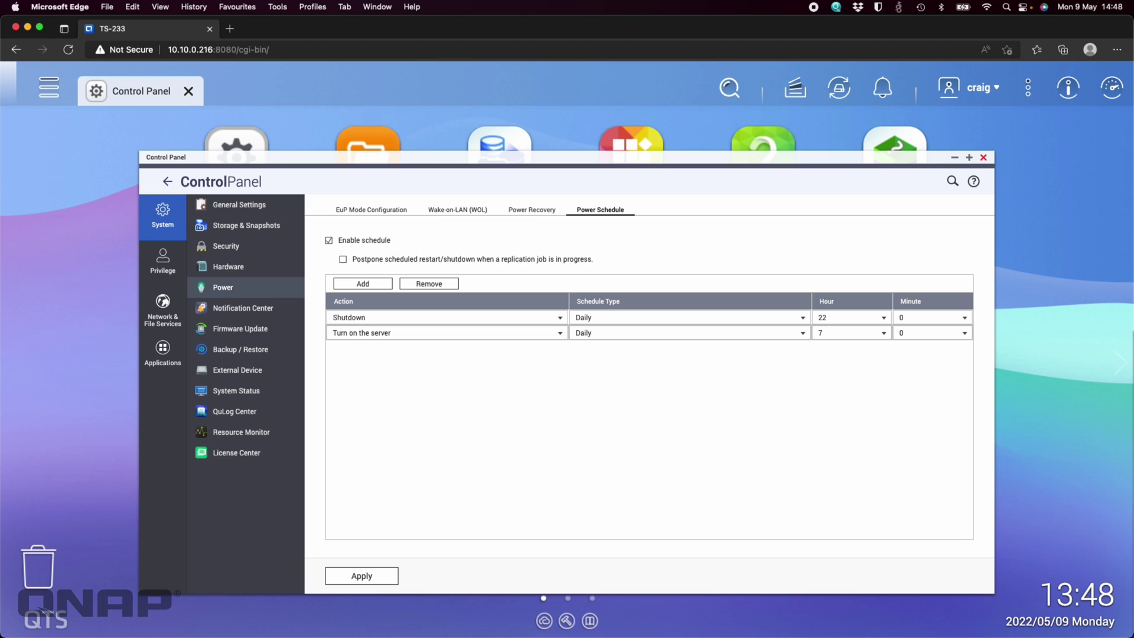
left_click(448, 211)
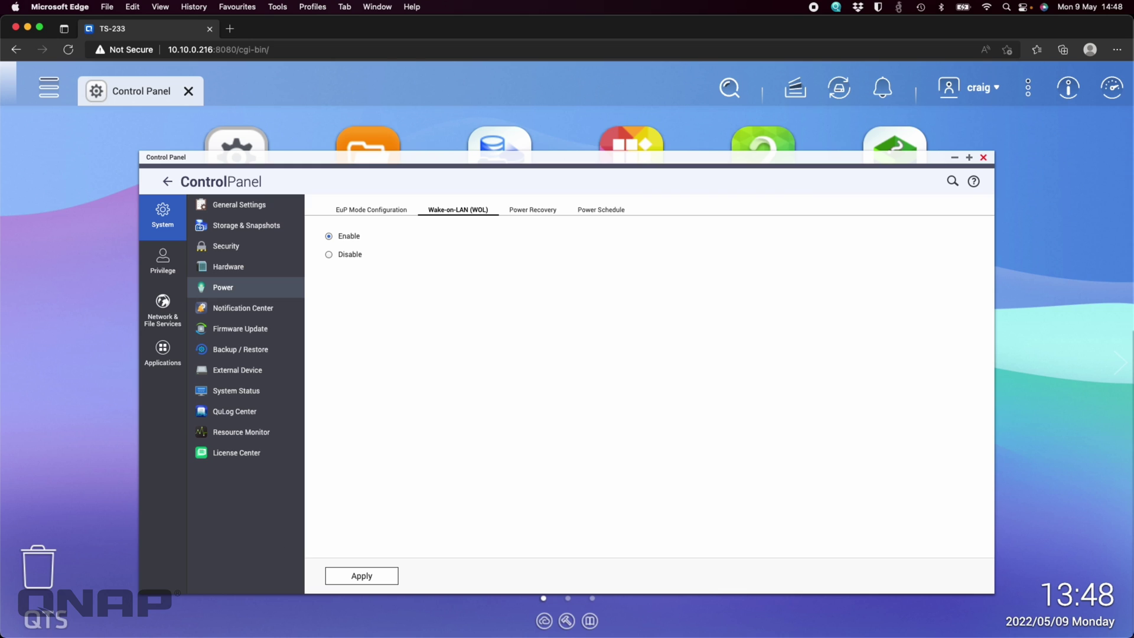
- Switch to Qfinder Pro and nudge its window slightly to the right
key("super+Tab")
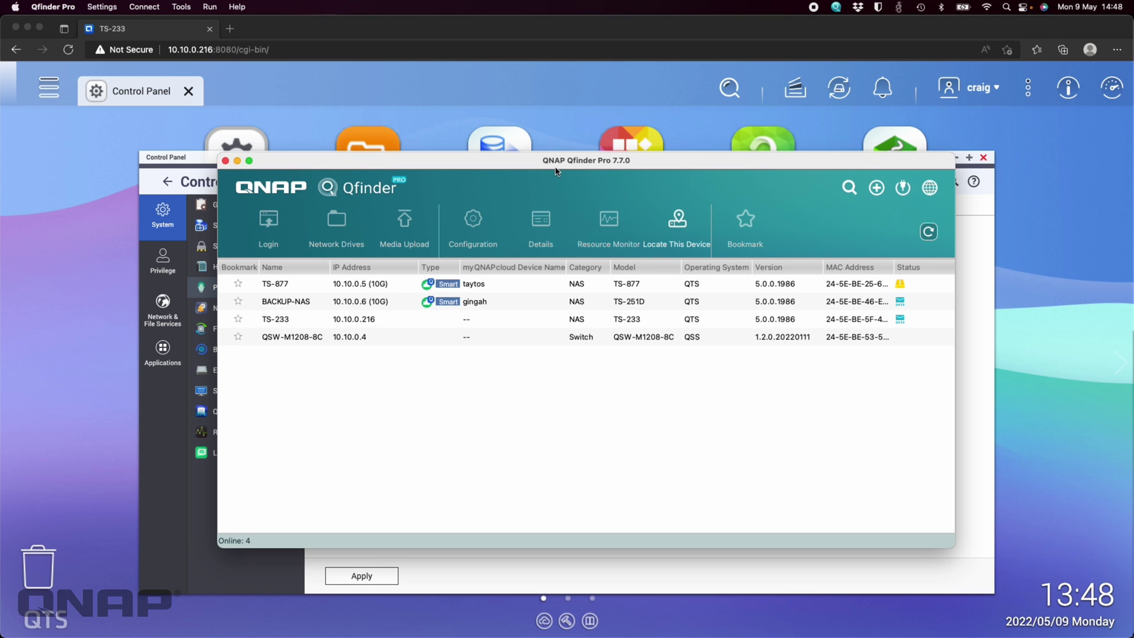
left_click_drag(512, 160, 486, 142)
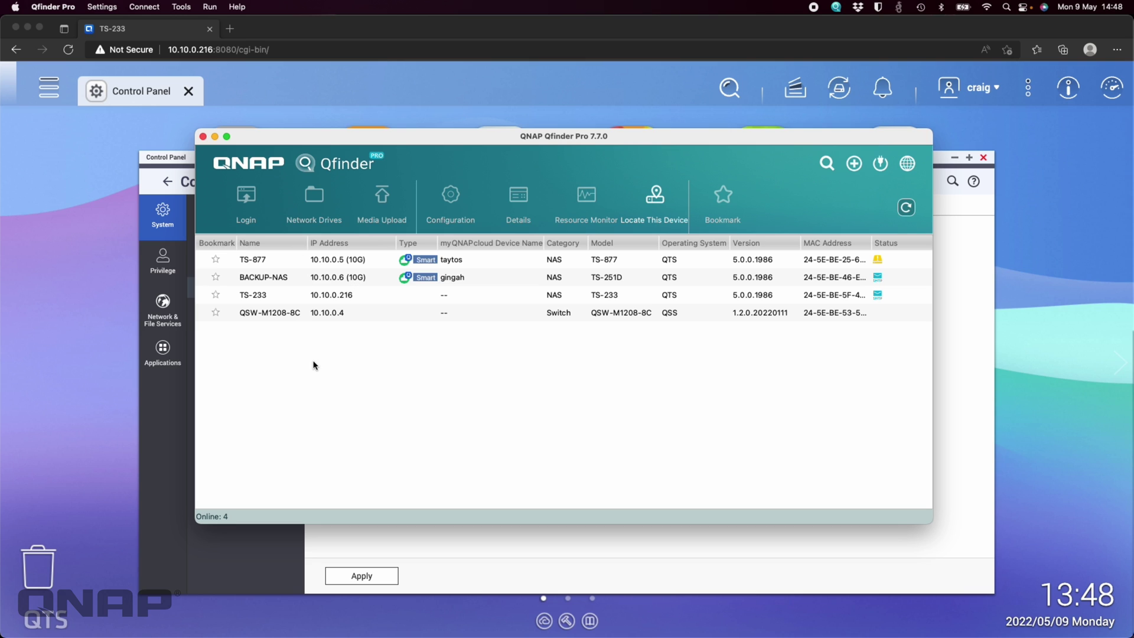
- Send a Remote Wake Up to the TVS-h1288X, then return to the QTS Control Panel
left_click(881, 165)
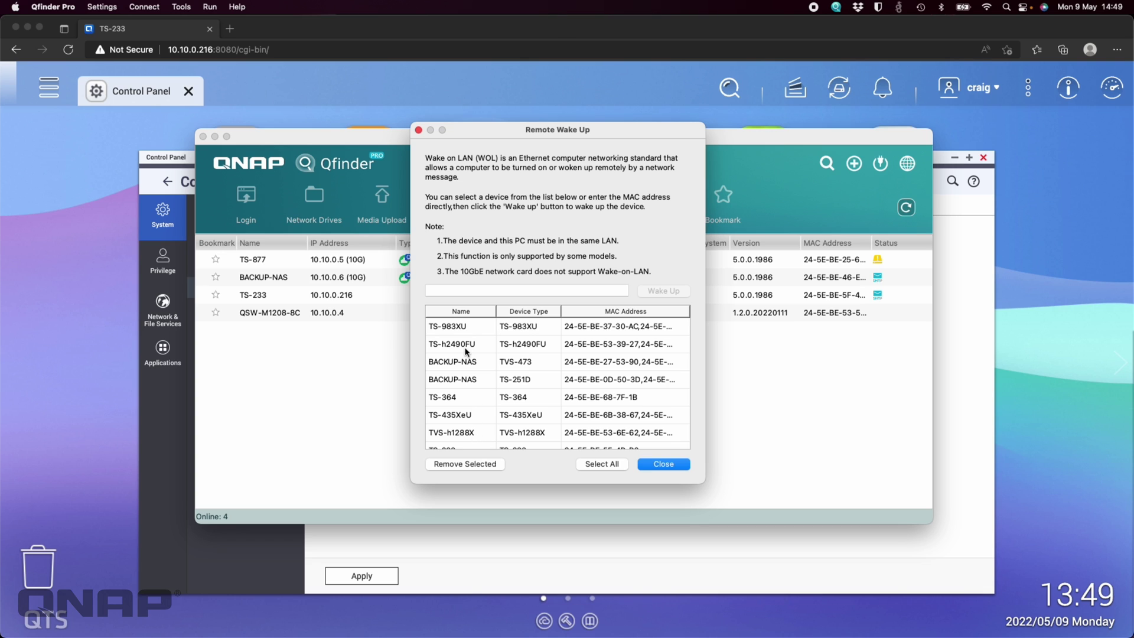
scroll(466, 352, "down", 2)
left_click(459, 411)
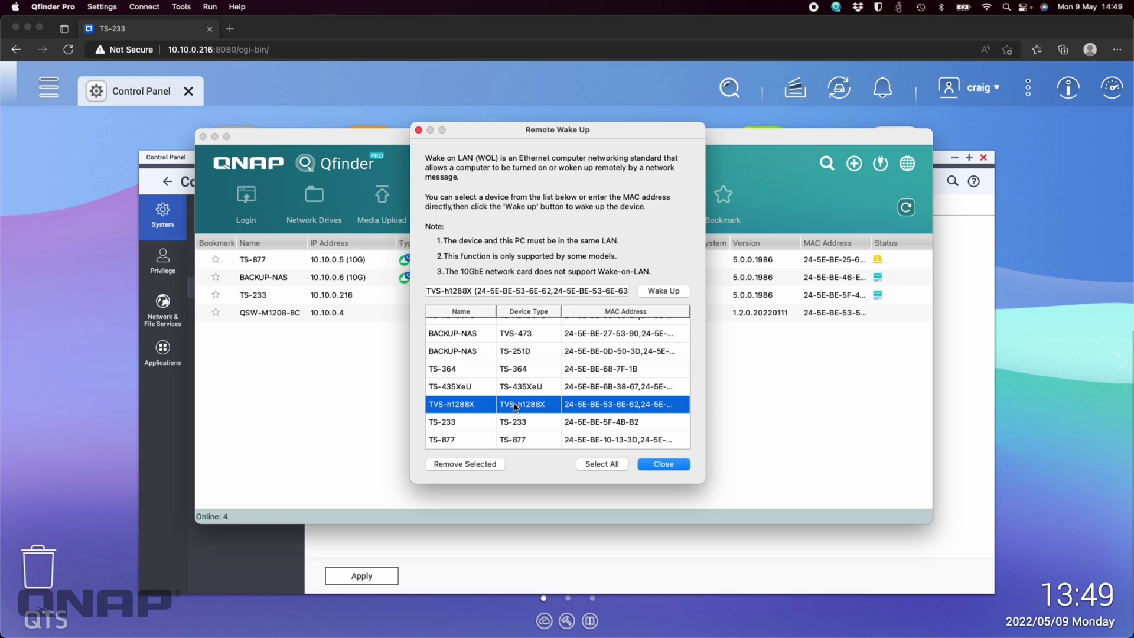
left_click(677, 297)
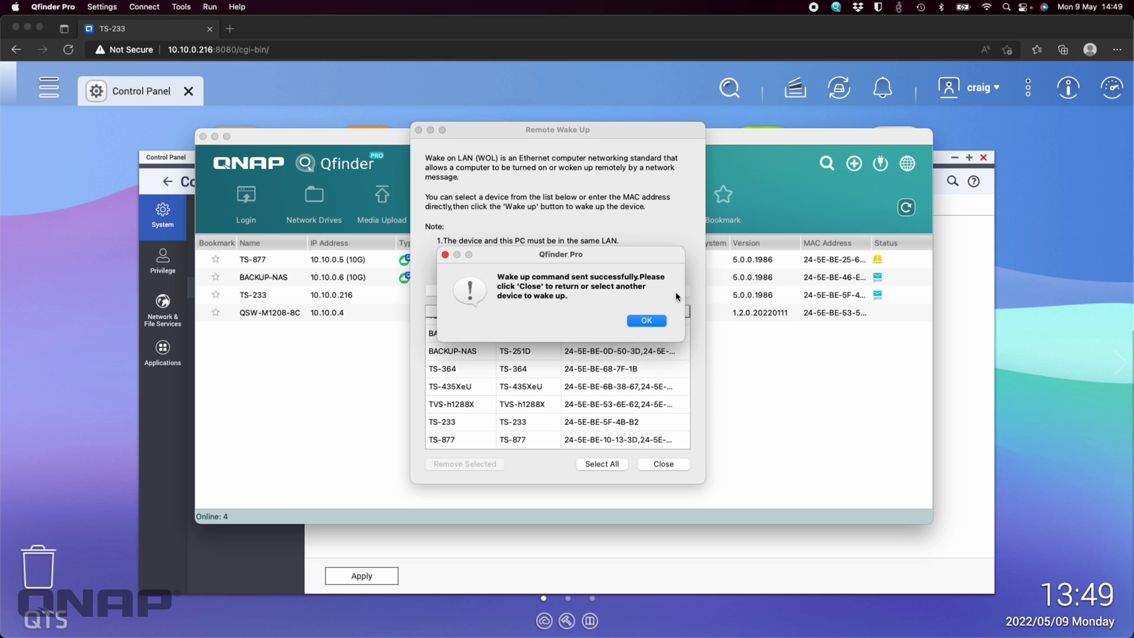
left_click(642, 325)
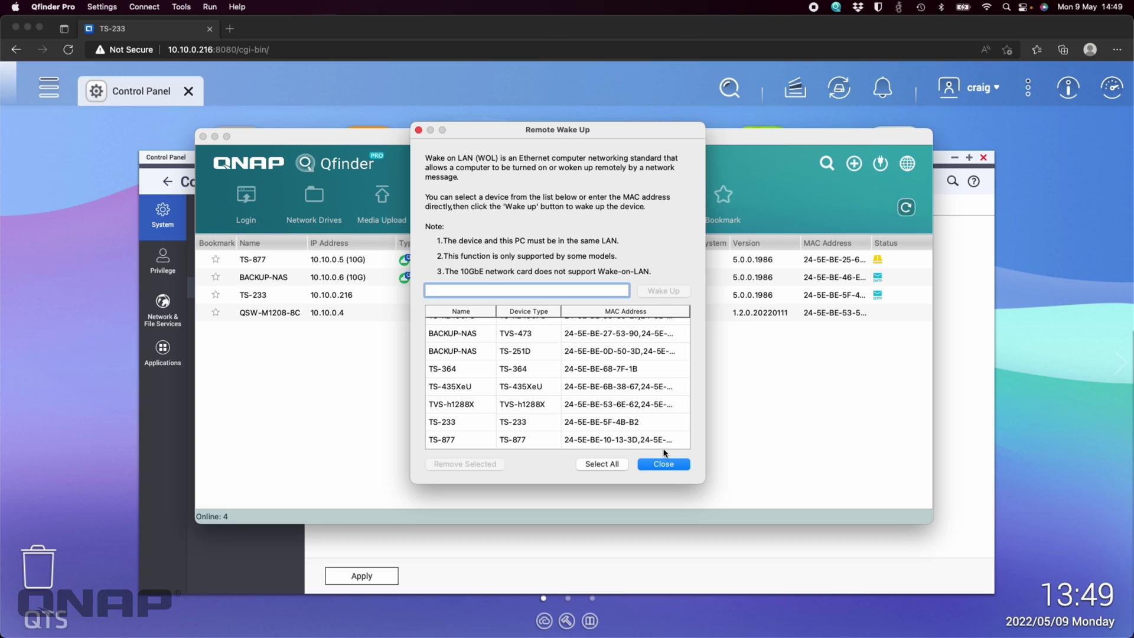
left_click(664, 466)
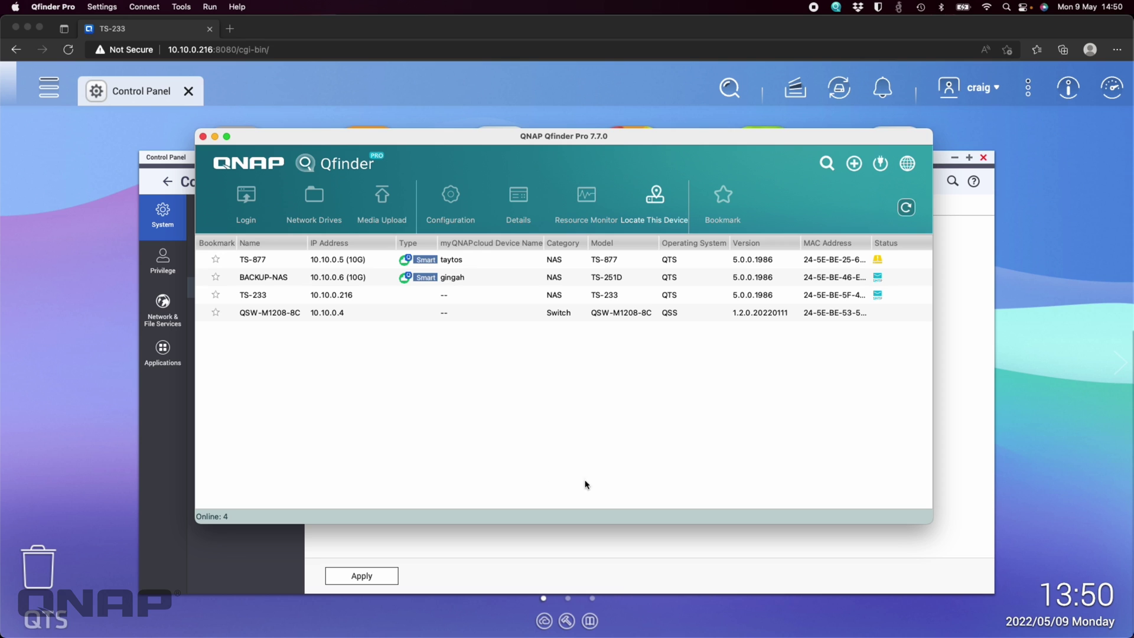
left_click(510, 559)
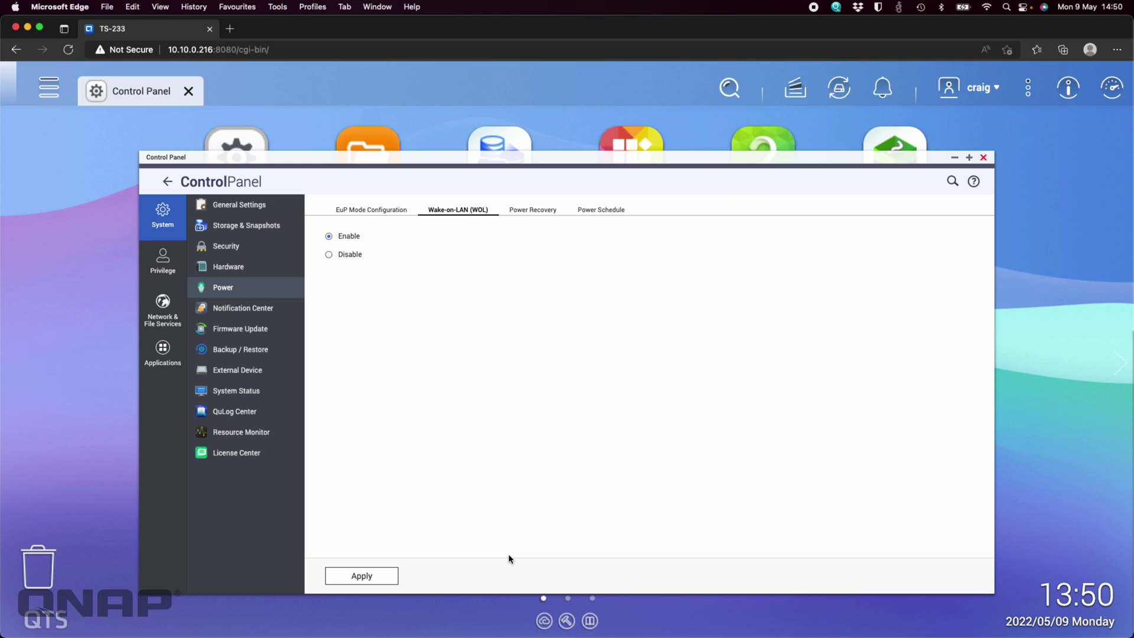
- Set Power Recovery to 'Keep the NAS turned off.'
left_click(515, 214)
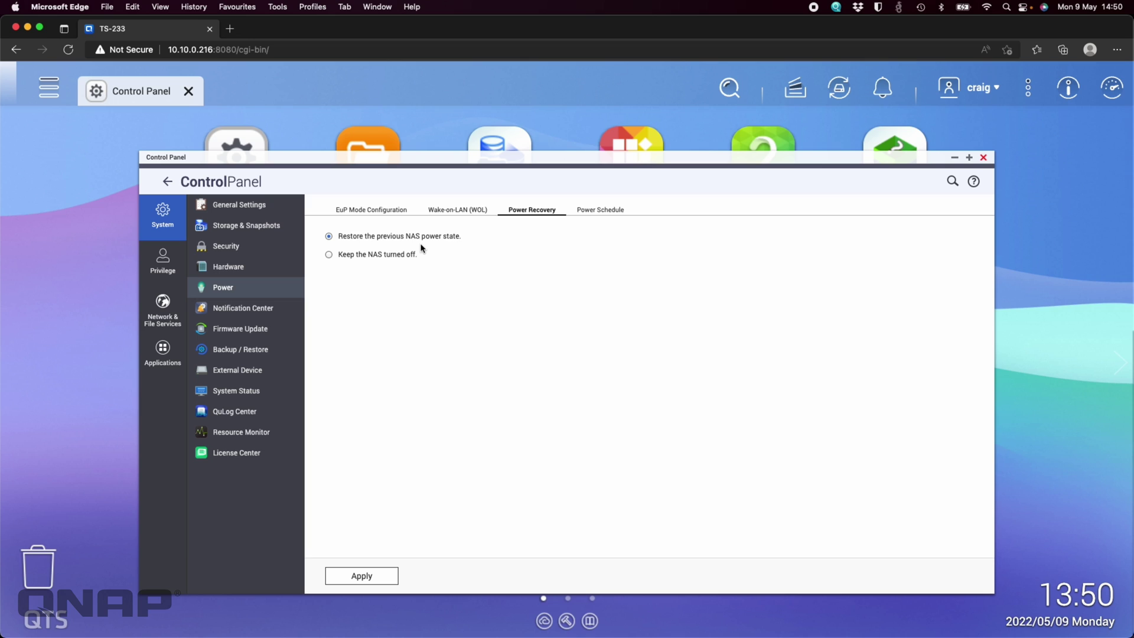
left_click(373, 260)
- Review the EuP Mode Configuration tab, then go back to the Power Schedule tab
left_click(383, 214)
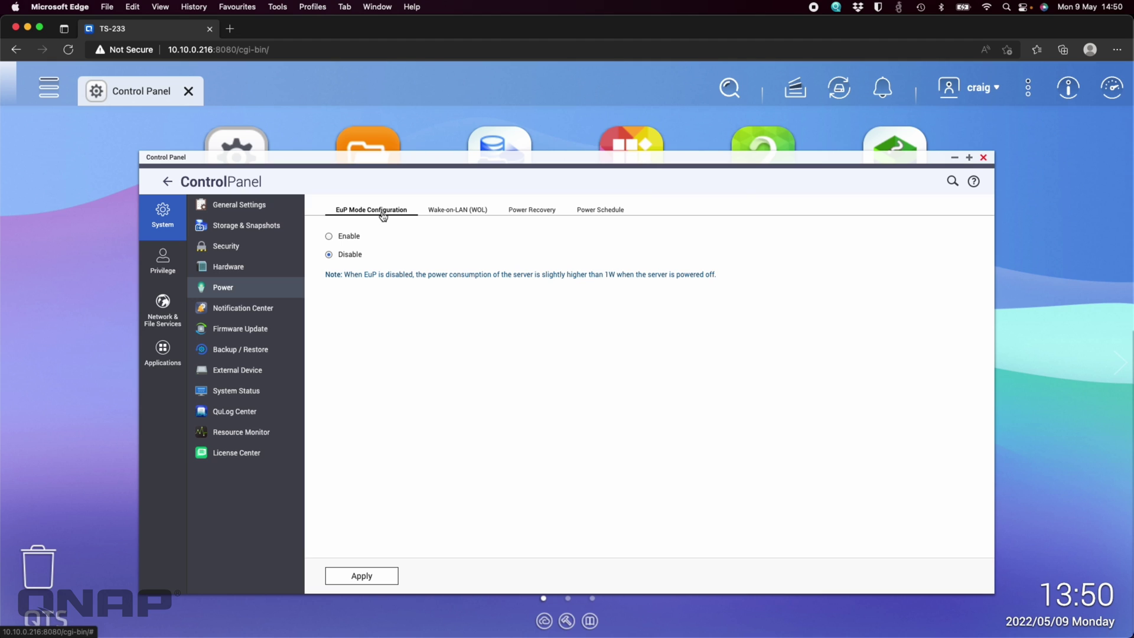
left_click(619, 214)
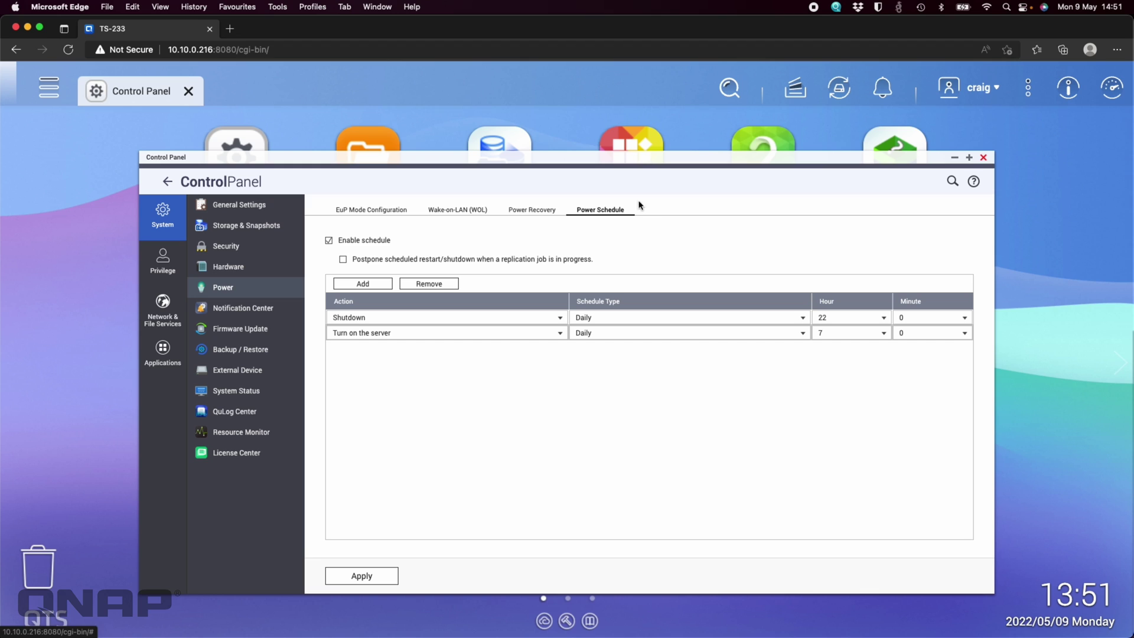